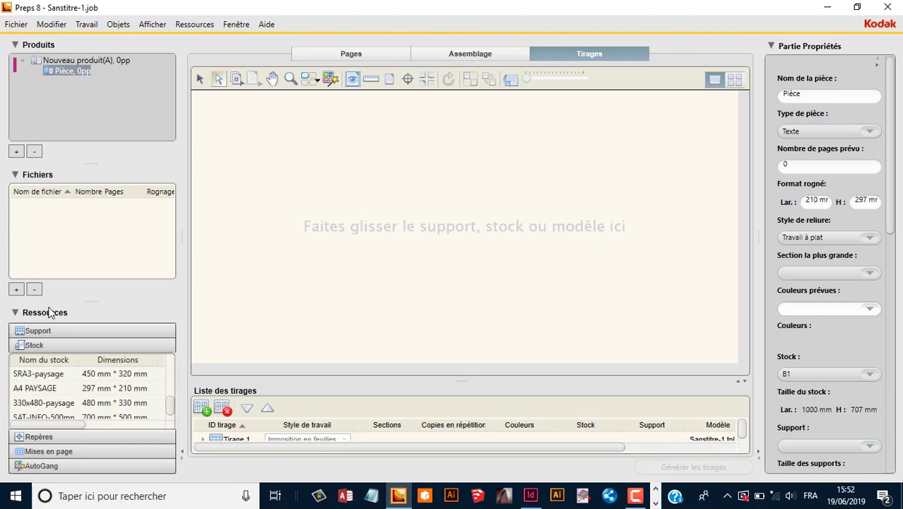
Add the A4-64p PDF from the desktop folder Formation-PREPS > FORMATION > A4 to the job's files.
click(16, 289)
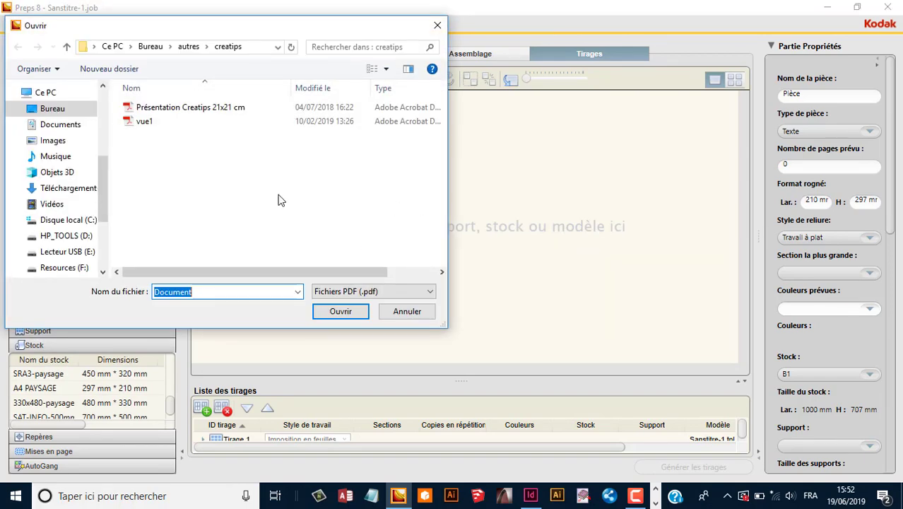
click(74, 111)
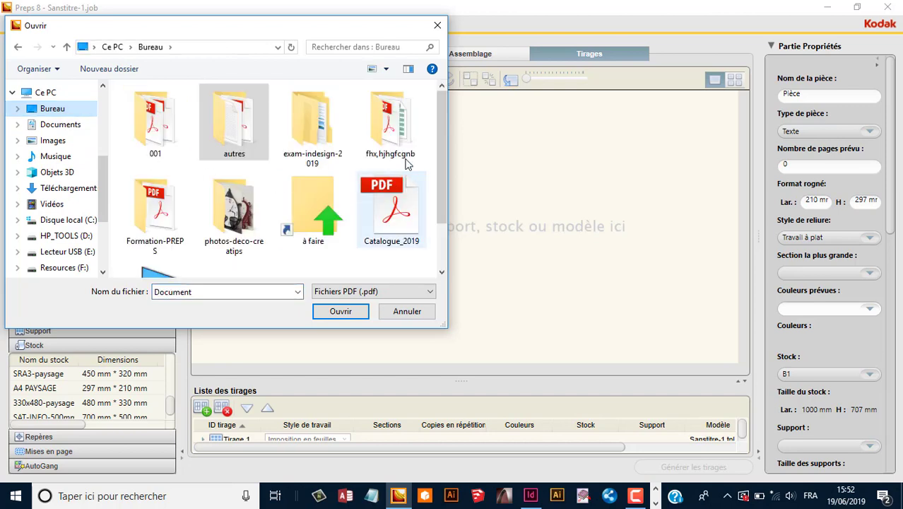
drag(446, 176, 444, 176)
scroll(318, 176, down, 1)
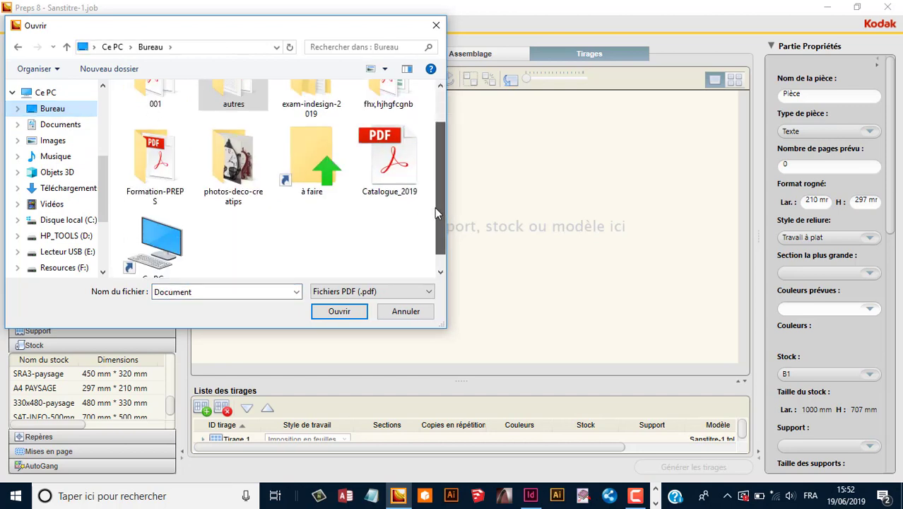
double_click(178, 171)
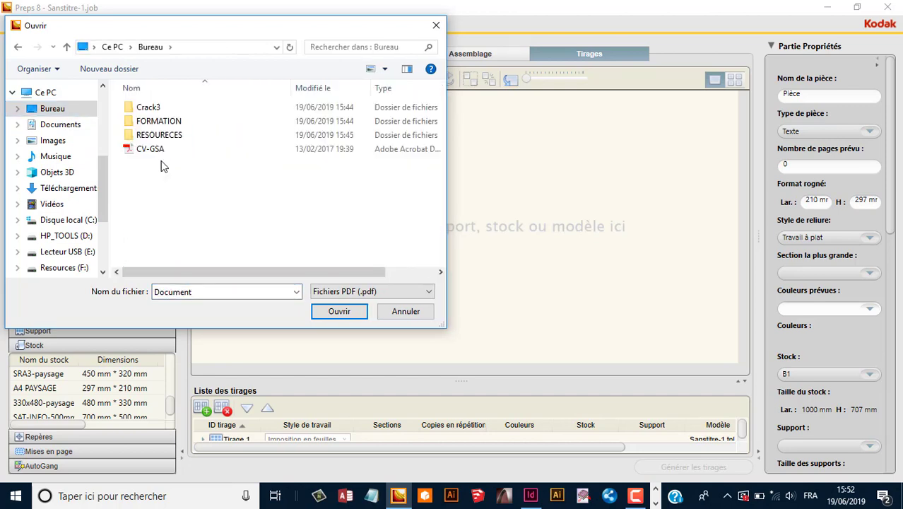
double_click(145, 122)
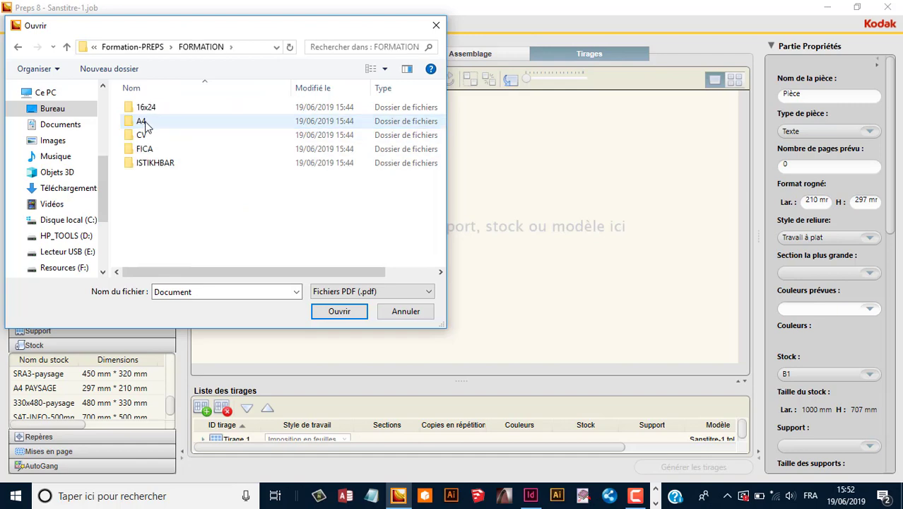
double_click(144, 124)
click(149, 150)
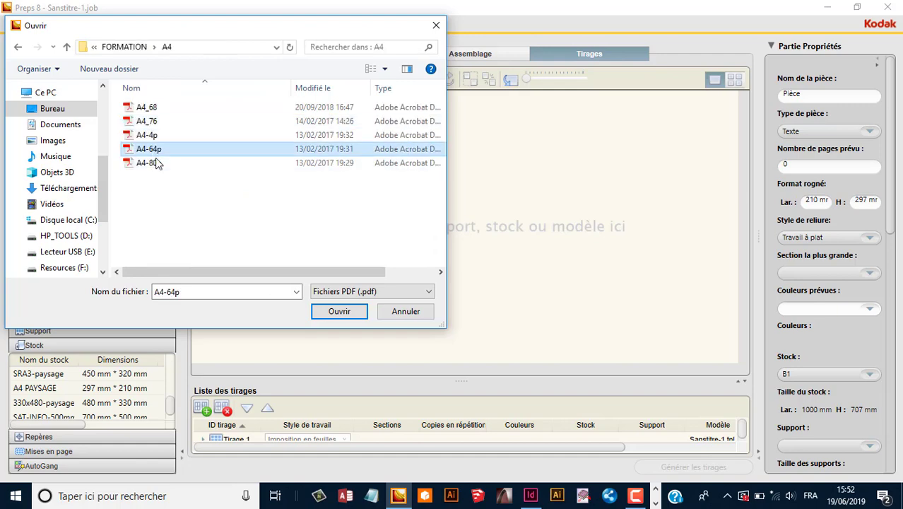
click(341, 311)
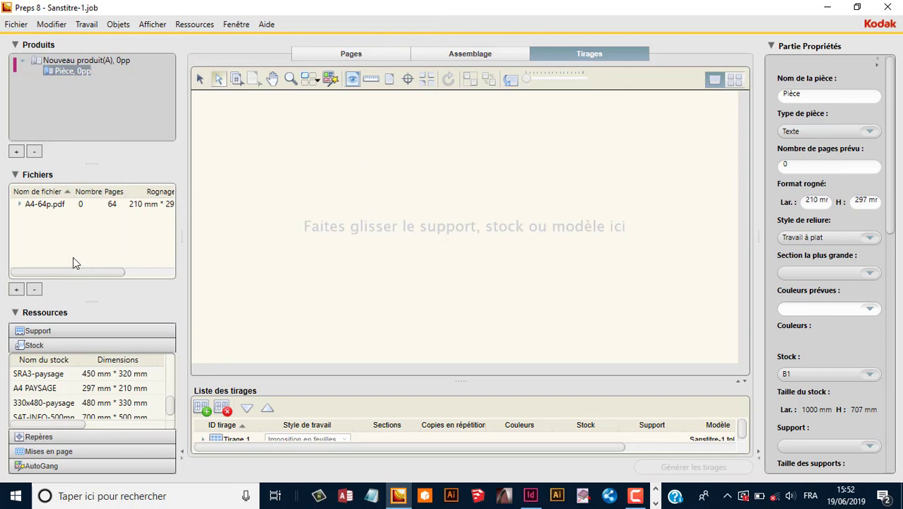
Examine the individual pages listed under the imported A4-64p.pdf, then collapse the list.
click(44, 205)
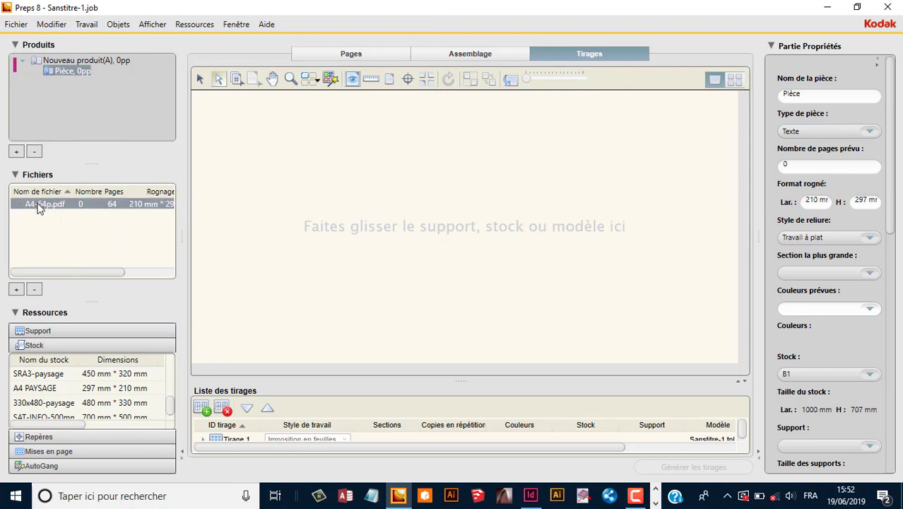
click(20, 203)
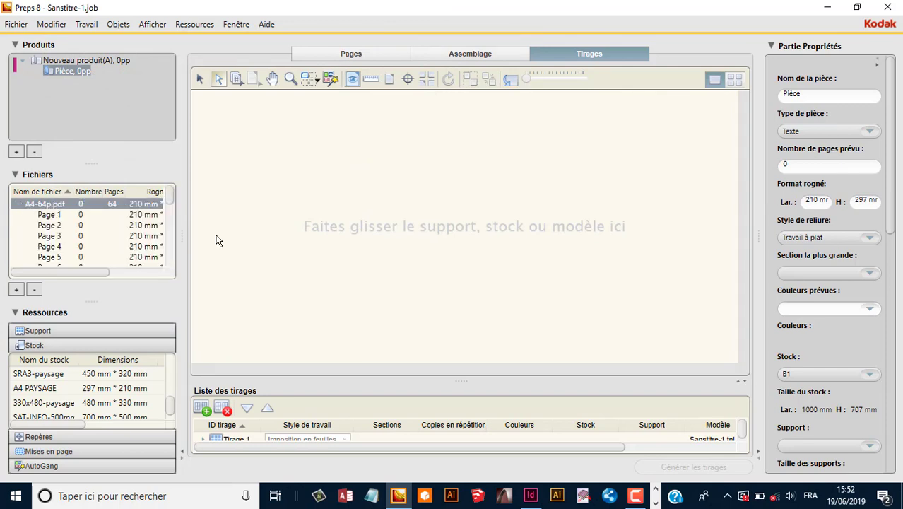
mouse_move(167, 195)
mouse_down()
mouse_move(169, 229)
mouse_move(169, 190)
mouse_up()
click(20, 204)
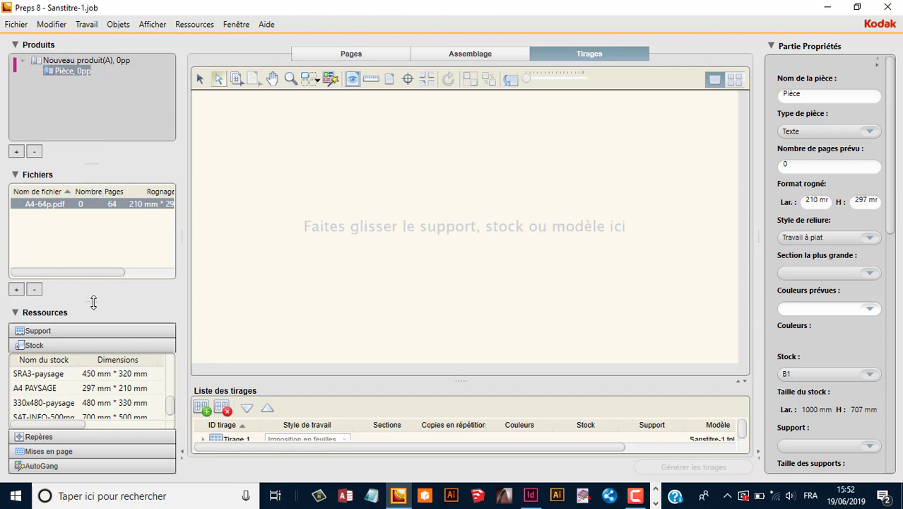
Enlarge the Fichiers and Produits areas and widen the part properties area.
drag(94, 302, 93, 316)
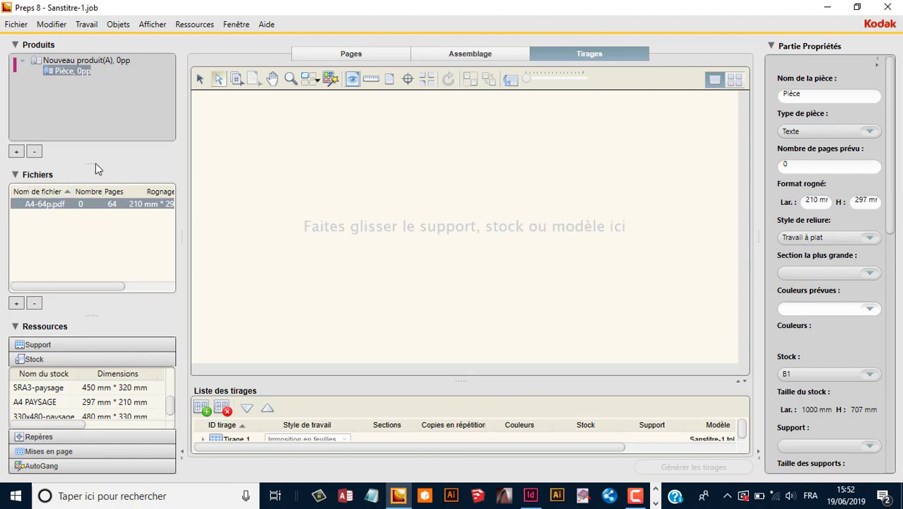
drag(95, 164, 91, 204)
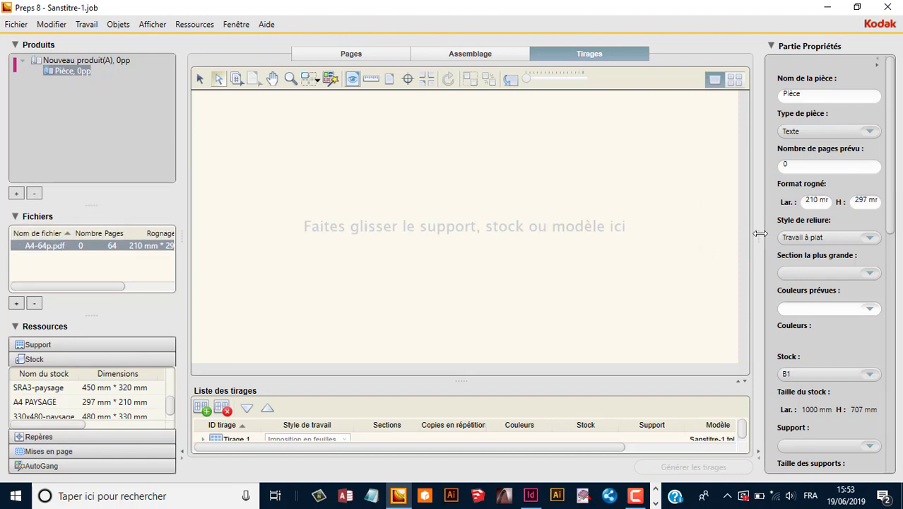
drag(757, 237, 732, 237)
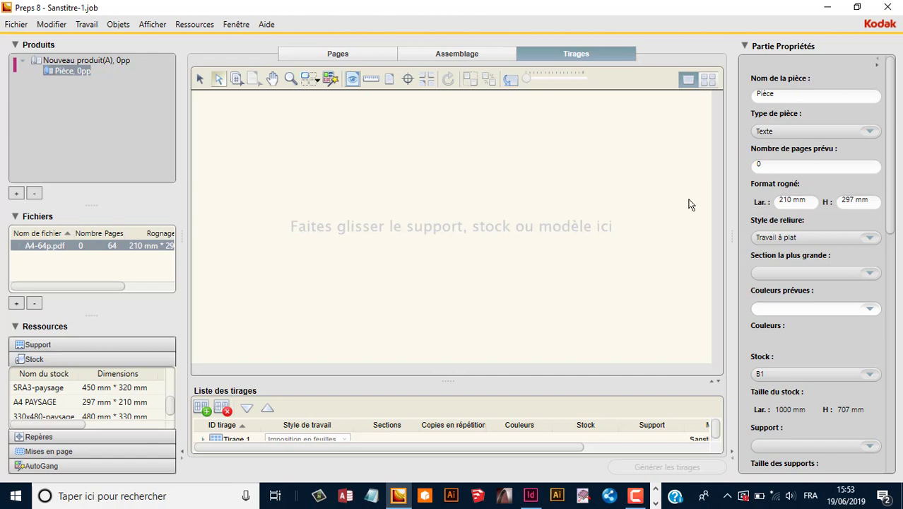
Set the part's planned page count to 64 and its binding style to Piqûre à cheval.
double_click(777, 166)
text(64)
key(Tab)
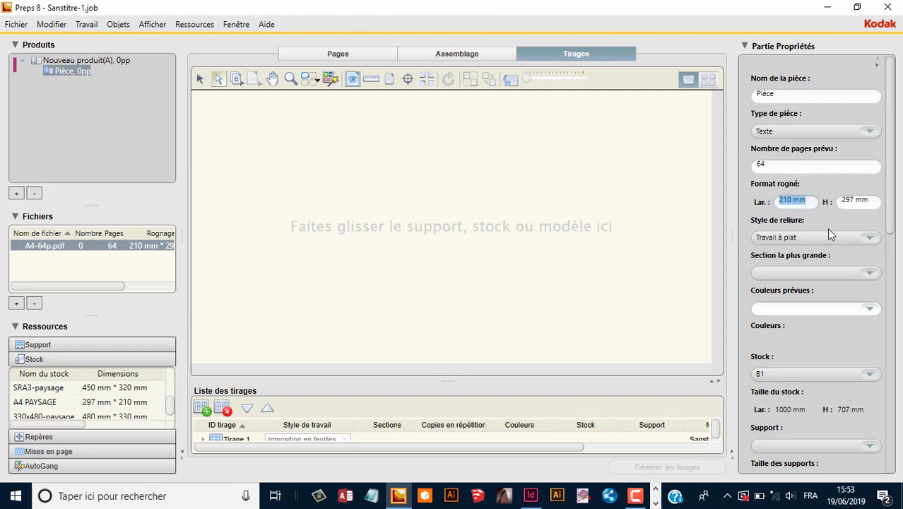
click(870, 238)
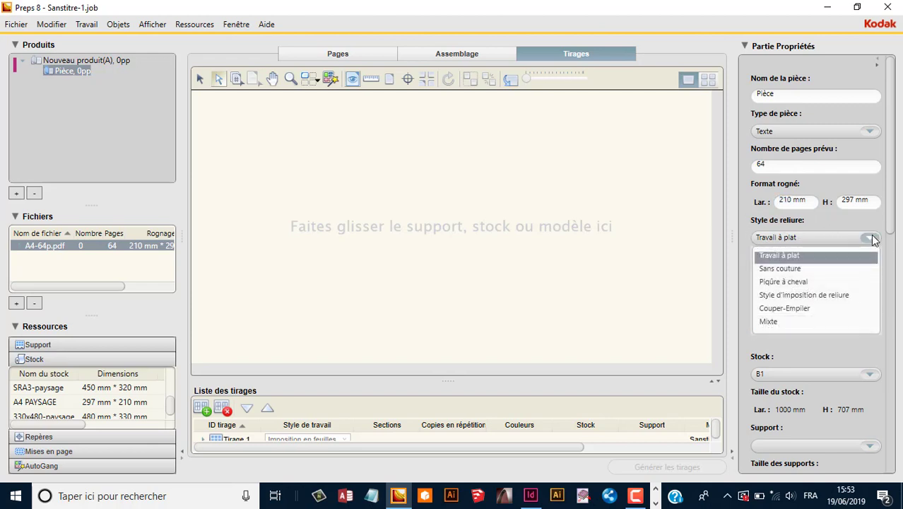
click(798, 281)
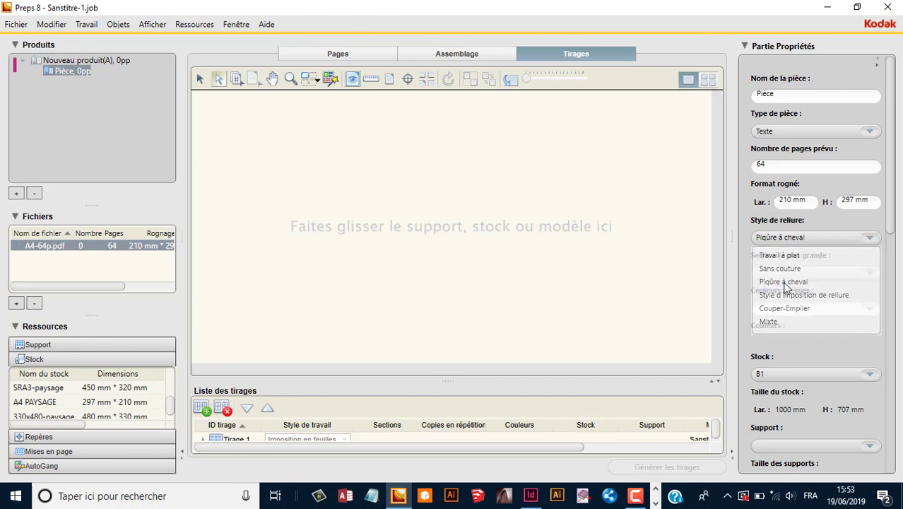
Set the part's largest section to 16 pp.
scroll(784, 255, down, 1)
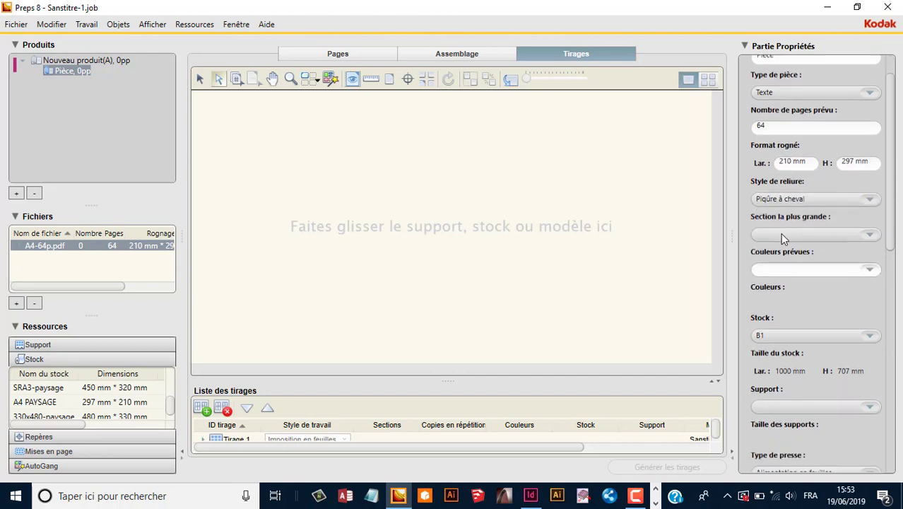
click(869, 236)
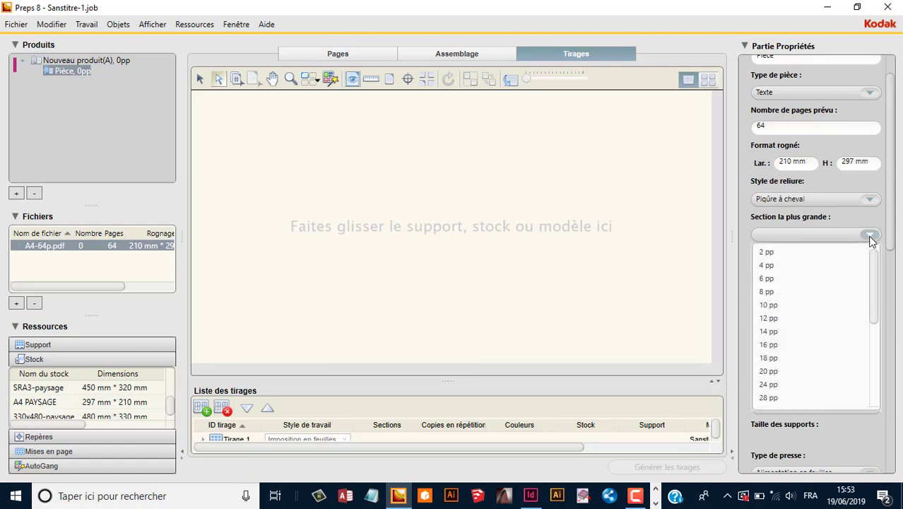
click(795, 347)
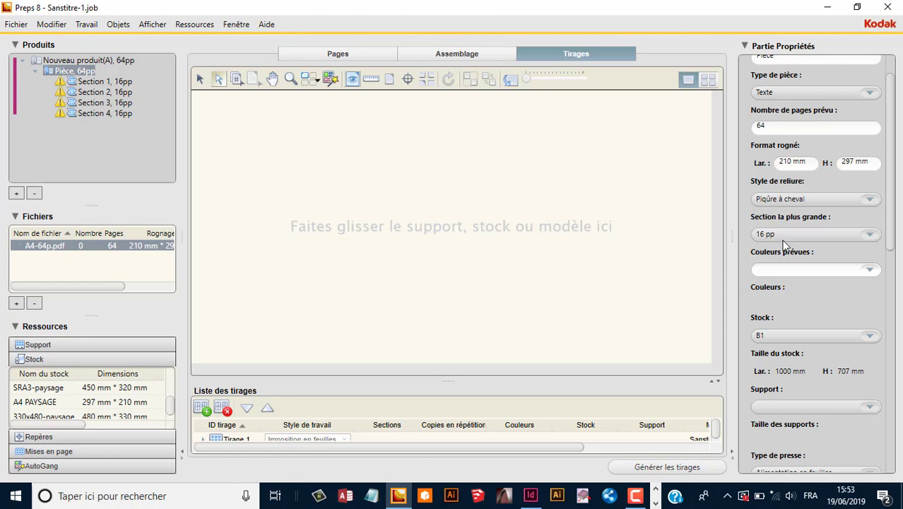
drag(894, 205, 894, 230)
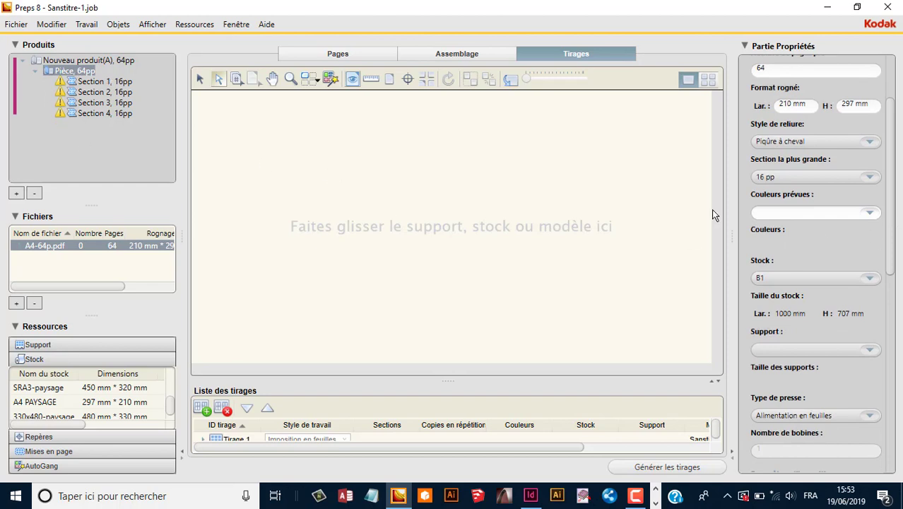
scroll(890, 176, up, 3)
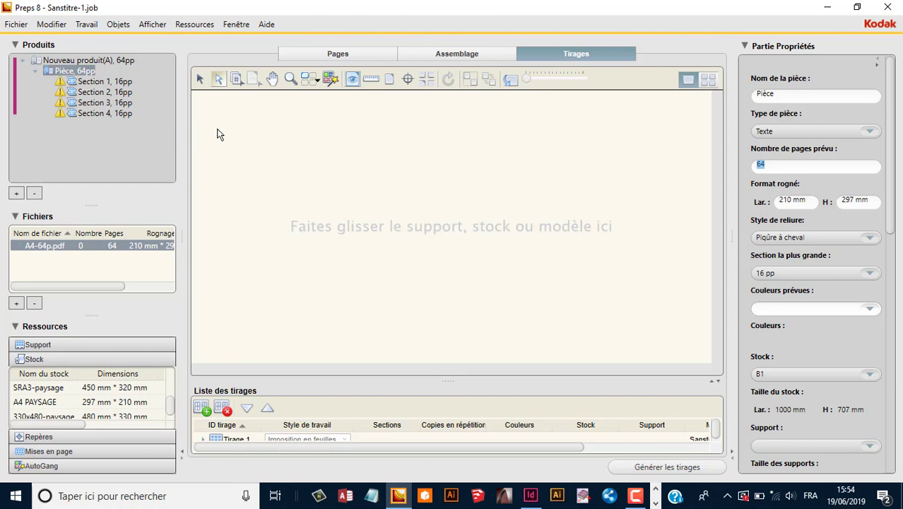
Choose SAT-INFO-700mm x 1000mm as the part's stock.
scroll(893, 170, down, 2)
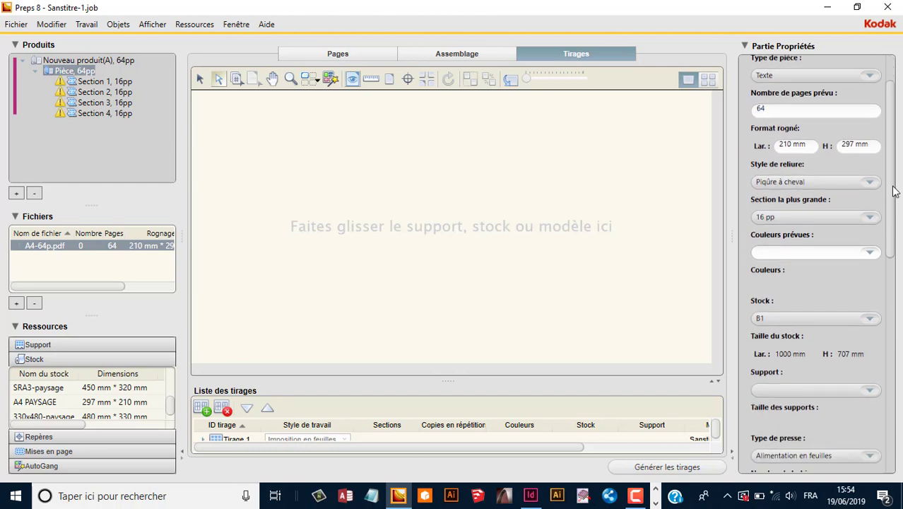
scroll(894, 218, down, 1)
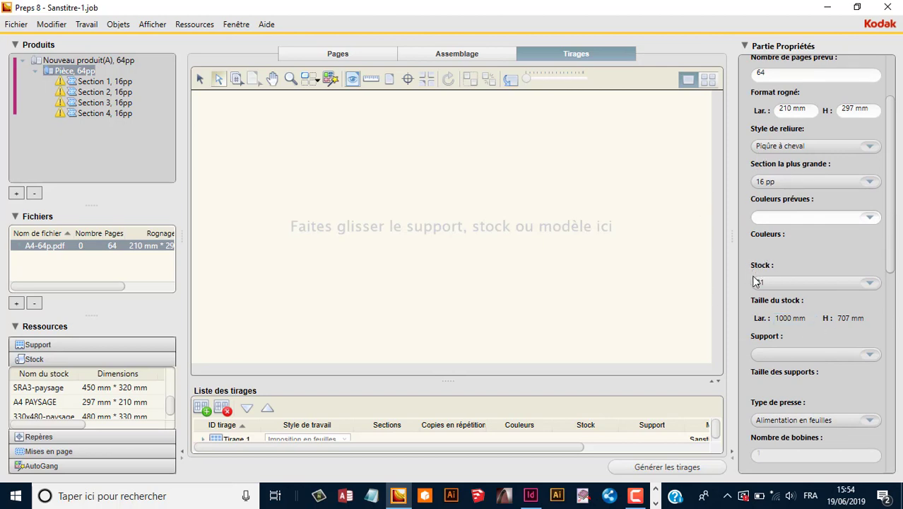
click(875, 285)
drag(875, 369, 883, 428)
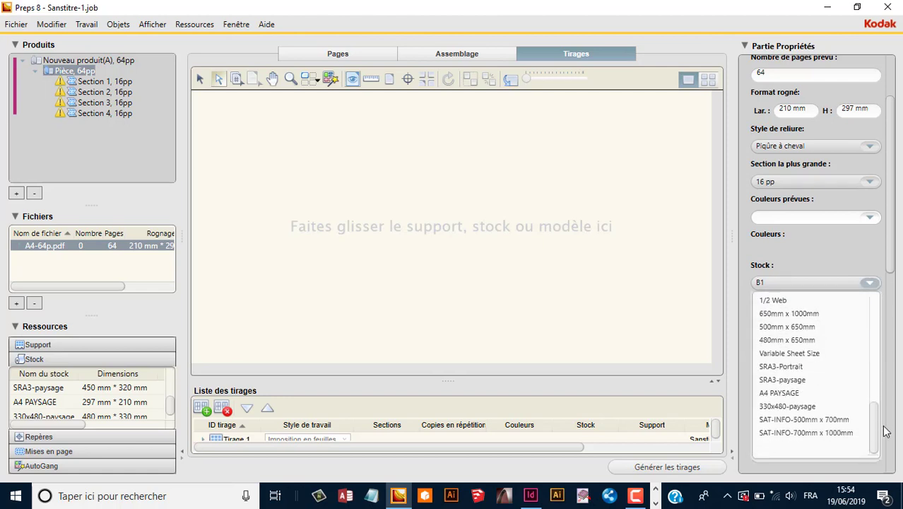
click(787, 432)
Anchor the sections at the bottom centre of the stock with a bottom offset of 20 mm.
scroll(831, 281, down, 5)
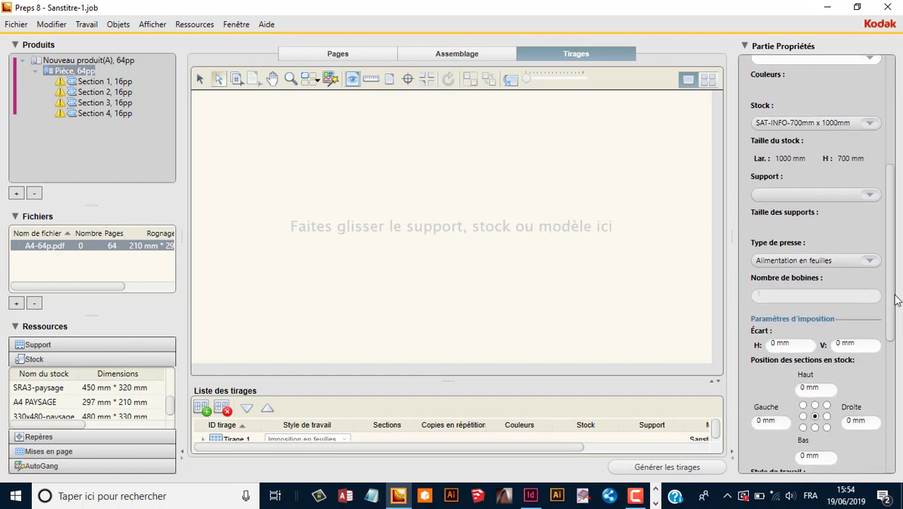
click(814, 273)
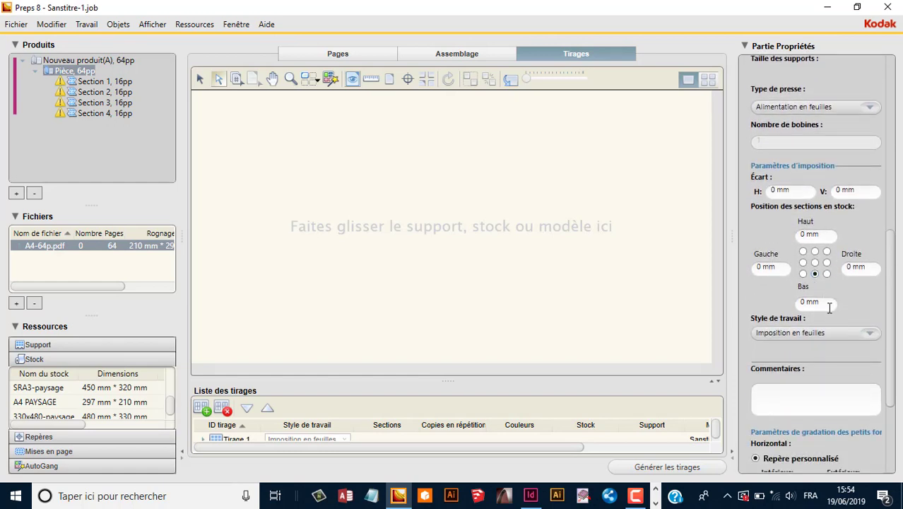
drag(826, 307, 767, 301)
text(20)
drag(889, 304, 894, 74)
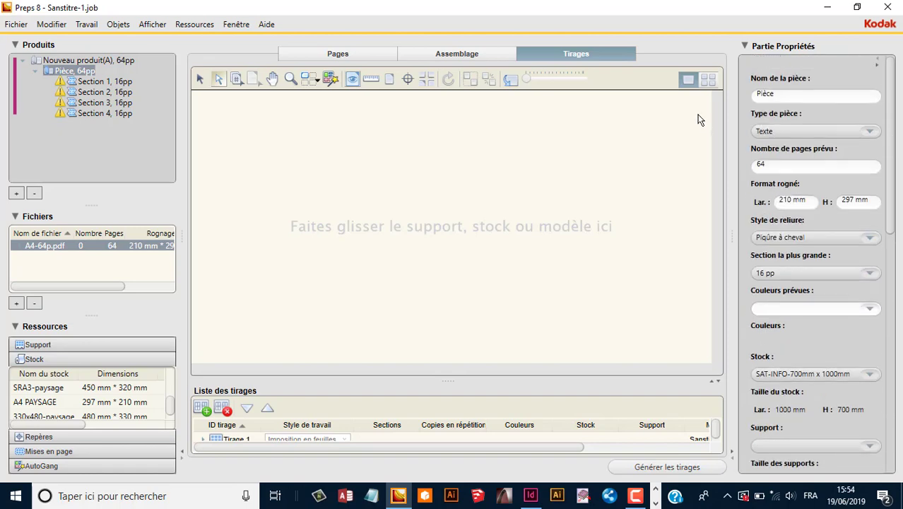
Select Sections 1 to 4 together and open the preview chooser for their fold type.
click(89, 82)
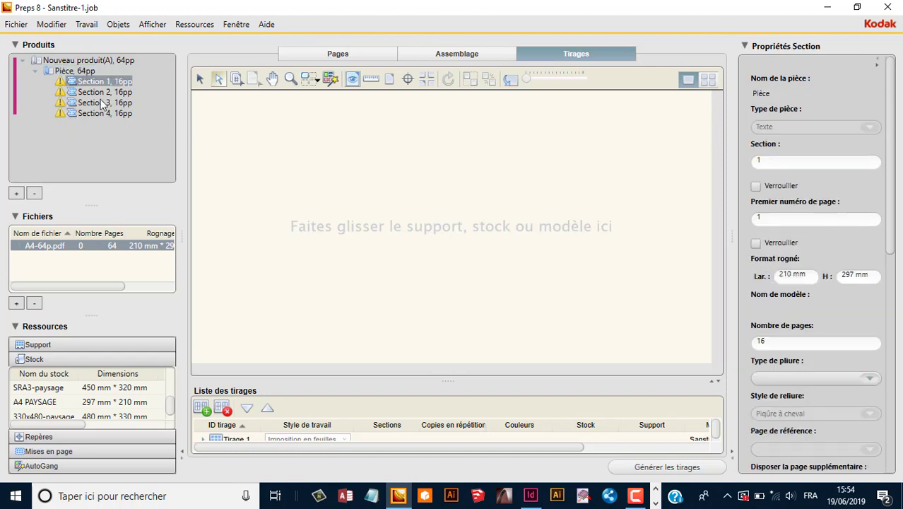
shift+click(99, 113)
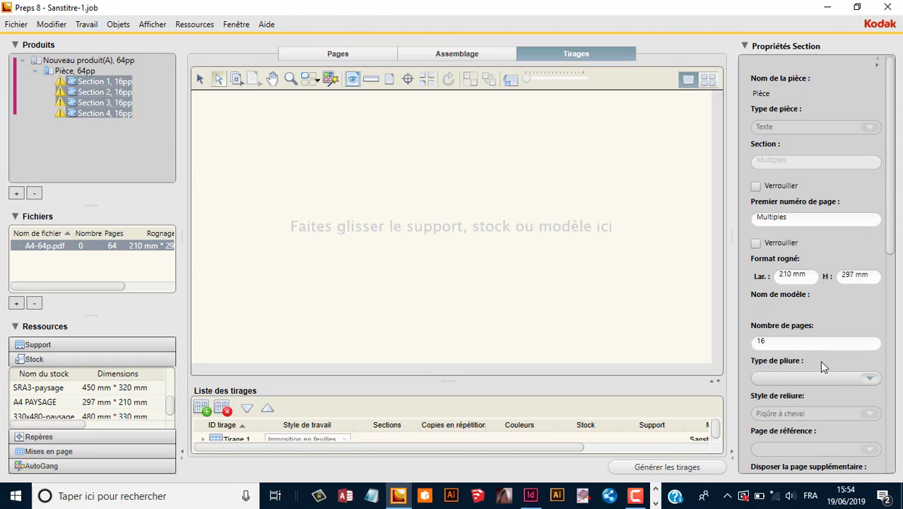
click(872, 381)
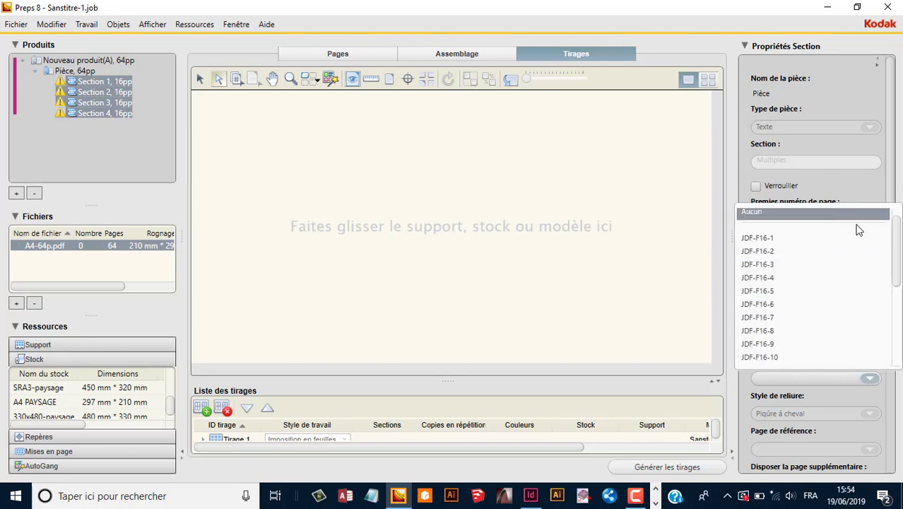
click(851, 212)
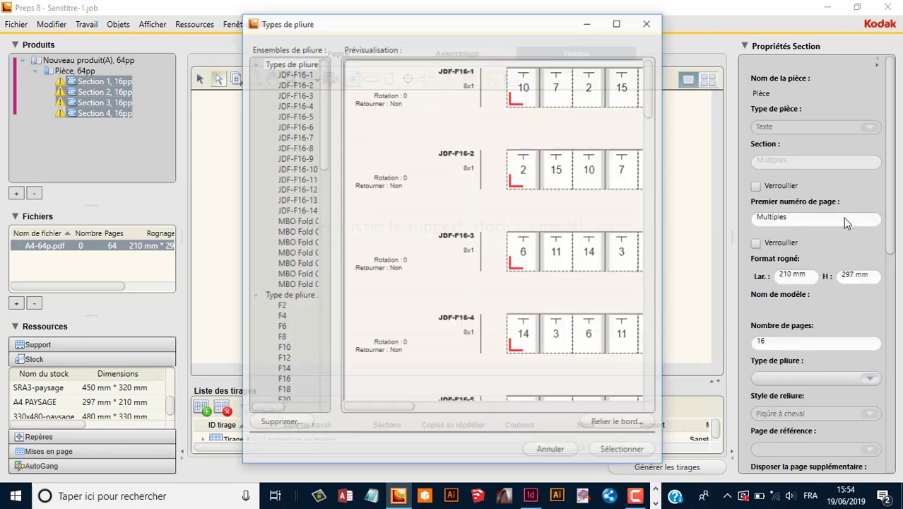
Assign the MBO Fold Catalog:MBO-27 fold type to the four sections with Retourner set to Oui, saving the modified type.
drag(655, 94, 657, 164)
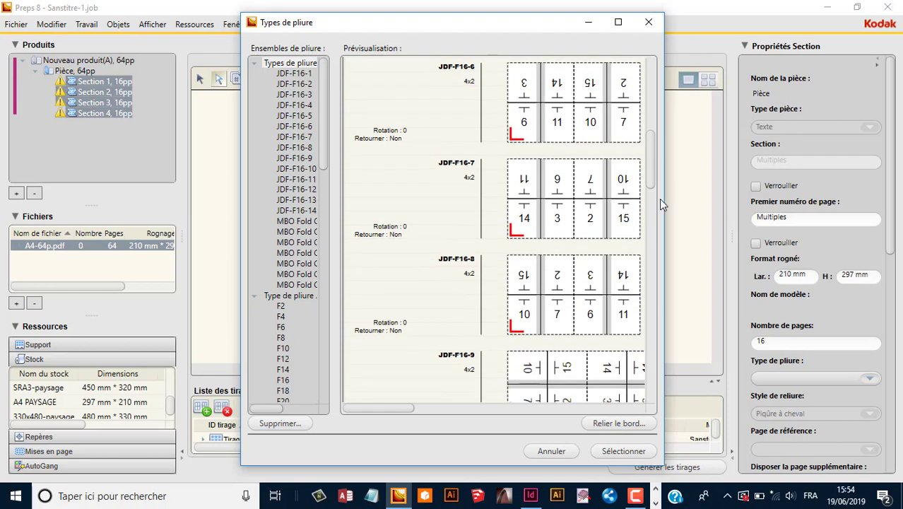
drag(663, 194, 832, 182)
mouse_move(490, 221)
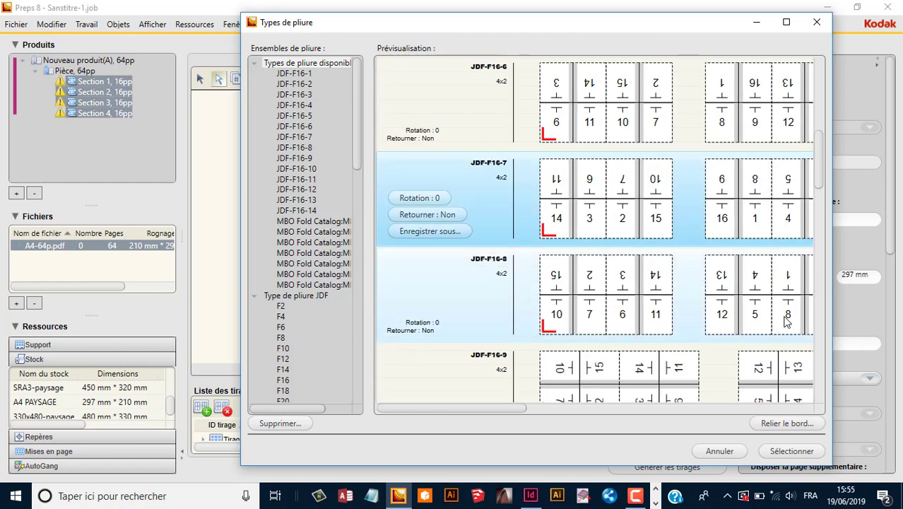
drag(818, 174, 826, 404)
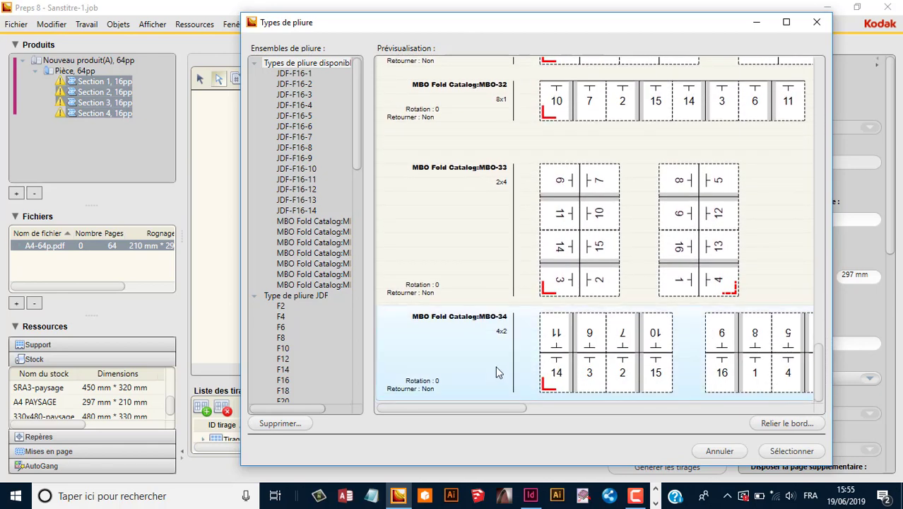
mouse_move(485, 367)
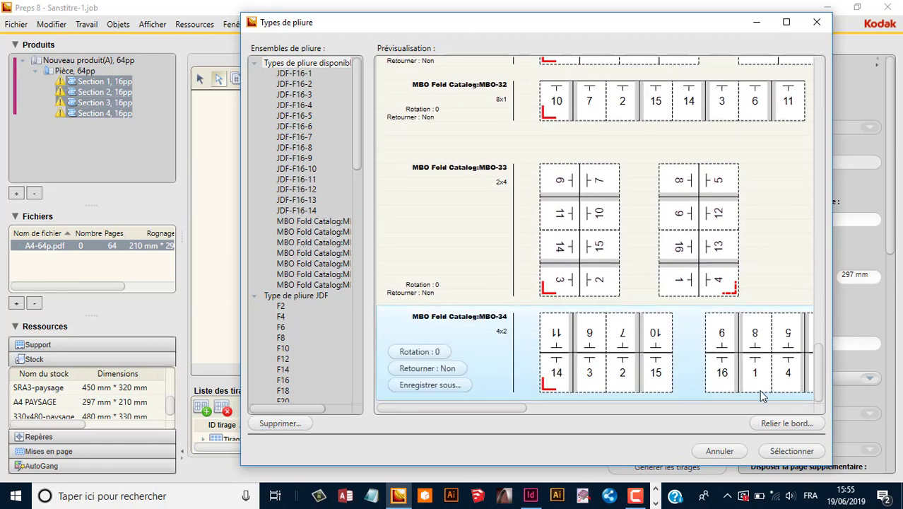
click(768, 367)
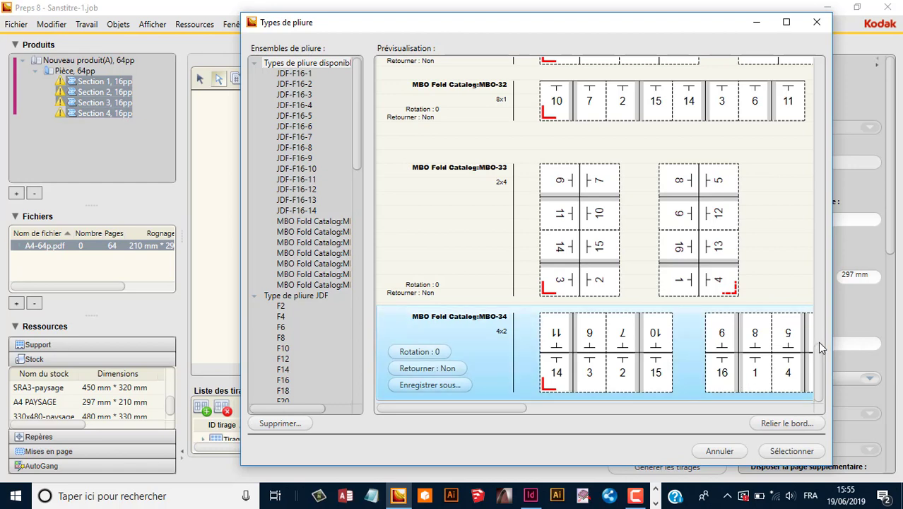
drag(821, 381, 833, 293)
mouse_move(442, 245)
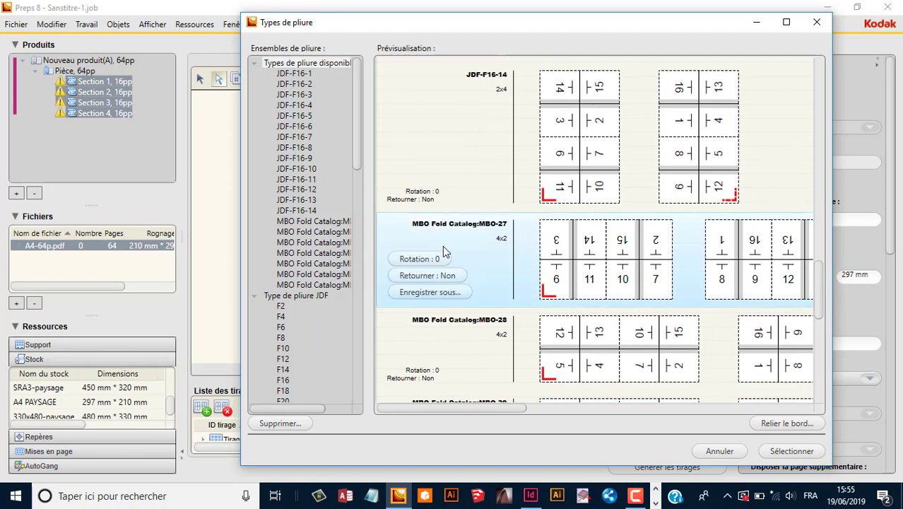
click(439, 276)
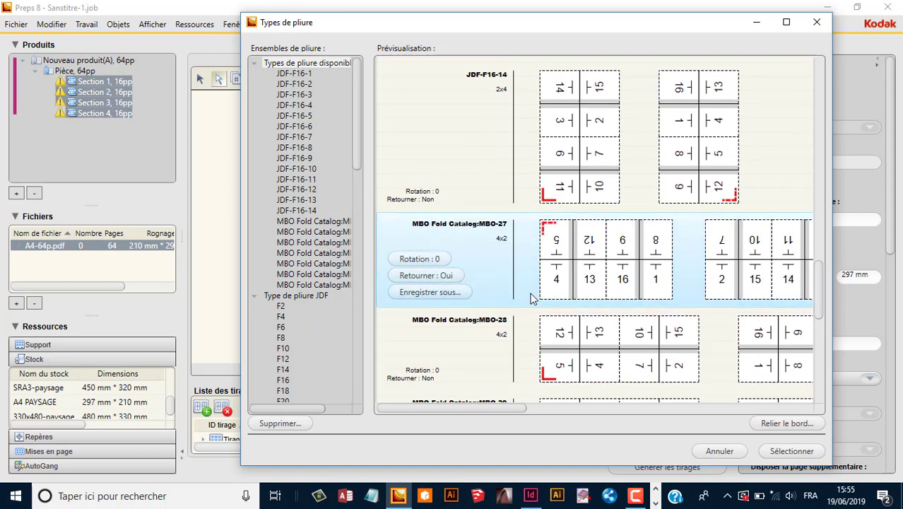
click(572, 288)
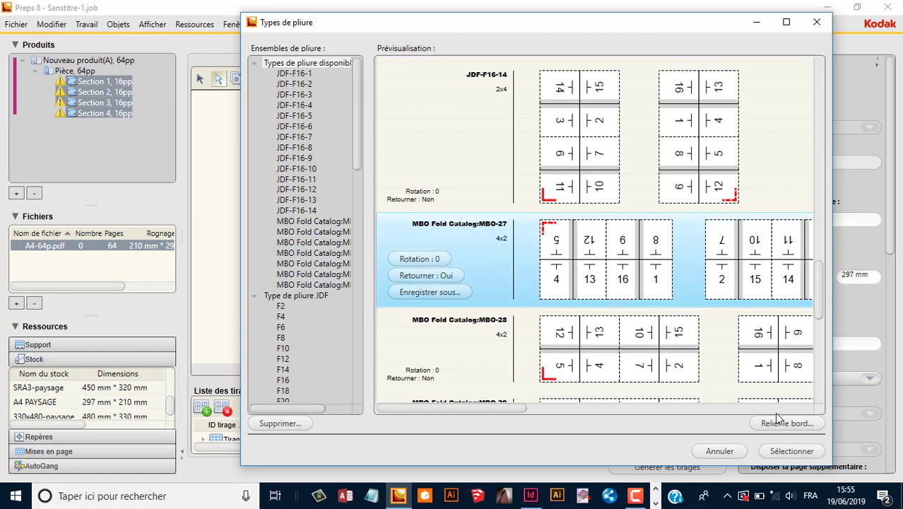
click(796, 452)
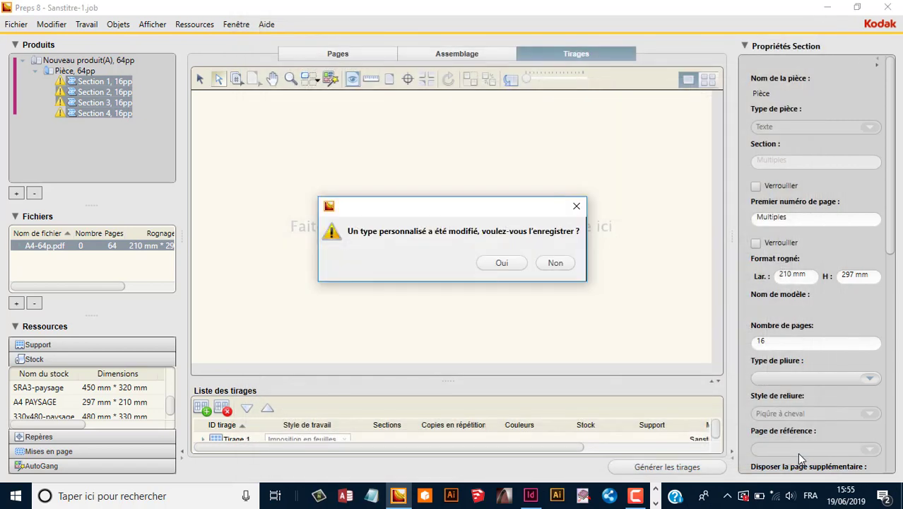
click(503, 262)
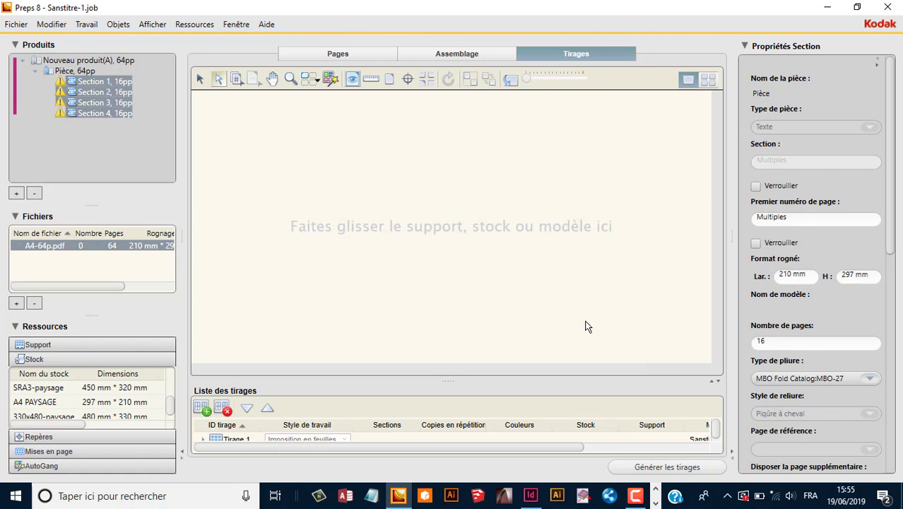
Generate the press runs, enlarge the run list, and display the layouts of Tirage 1 and Tirage 2.
click(674, 472)
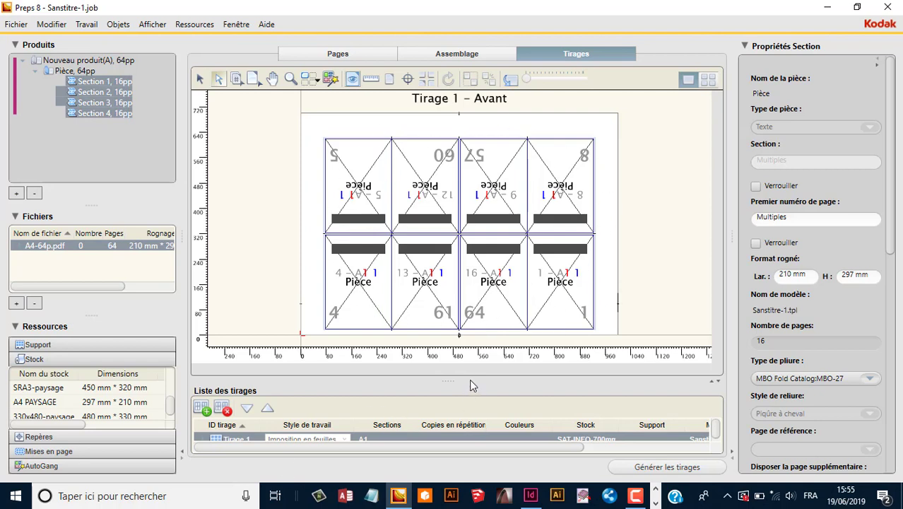
drag(447, 378, 446, 340)
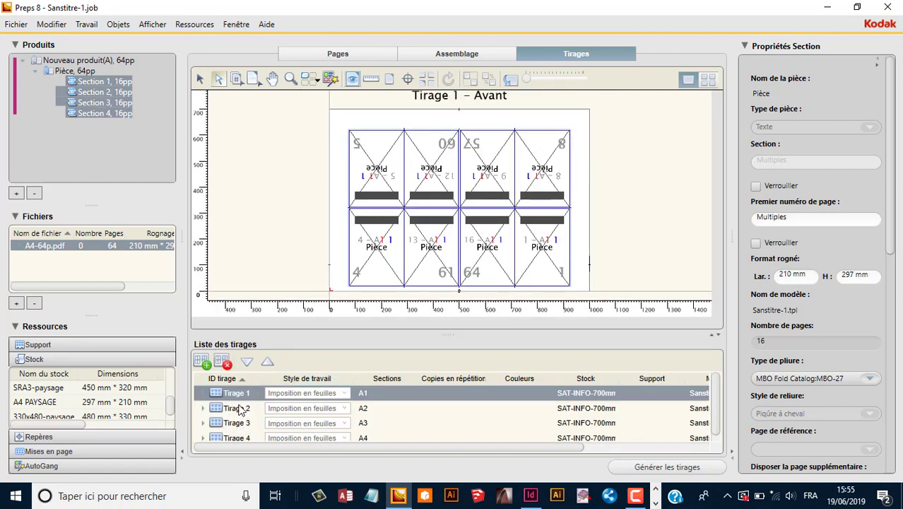
click(514, 79)
click(513, 79)
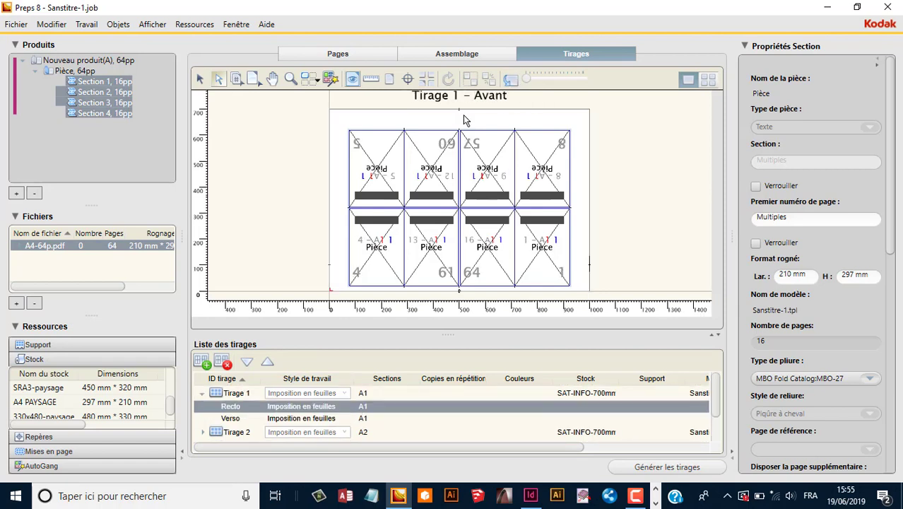
click(239, 433)
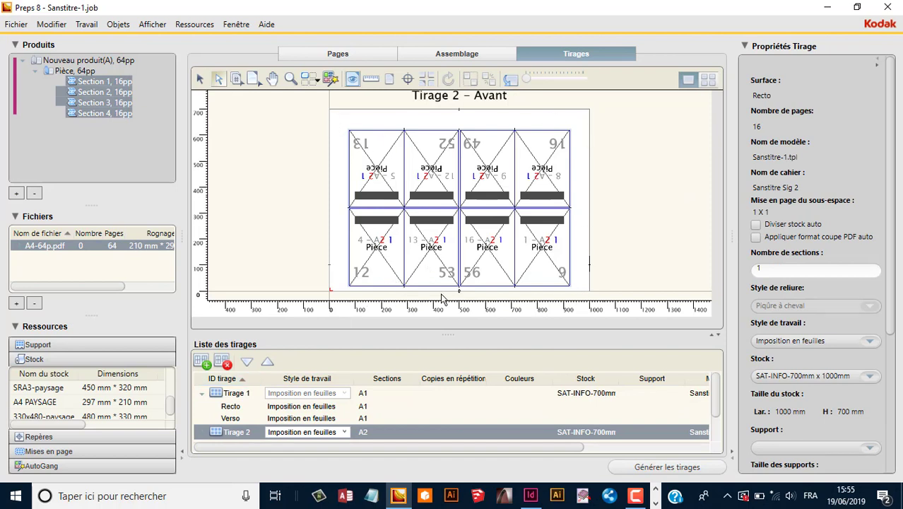
Add the Sample Group marks to all press runs.
click(104, 435)
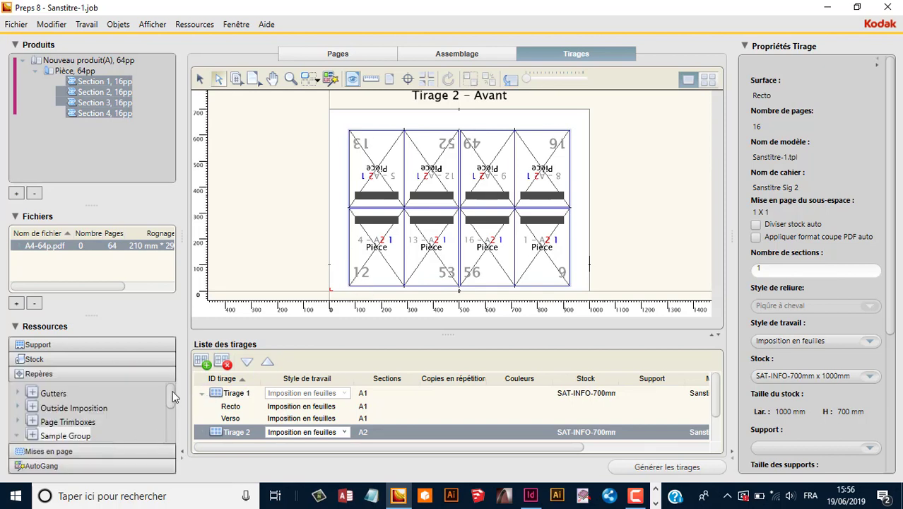
drag(171, 389, 168, 406)
click(42, 409)
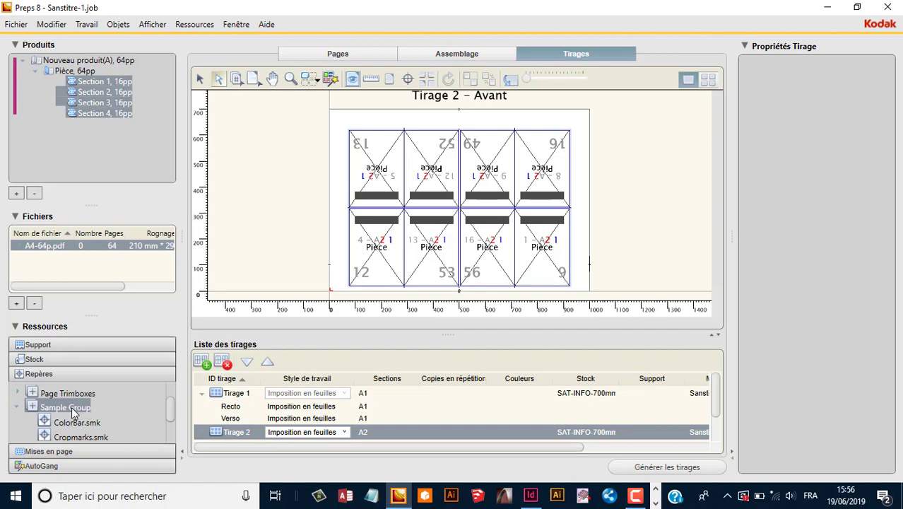
right_click(69, 408)
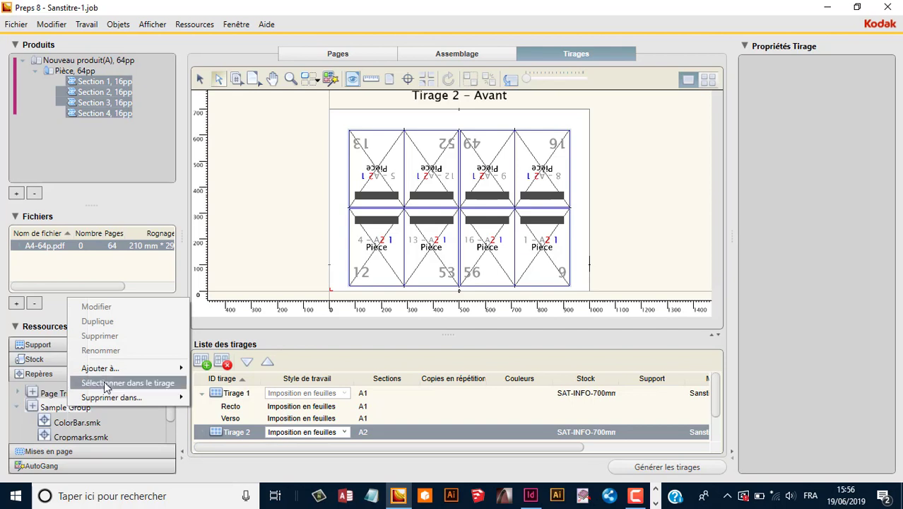
mouse_move(116, 368)
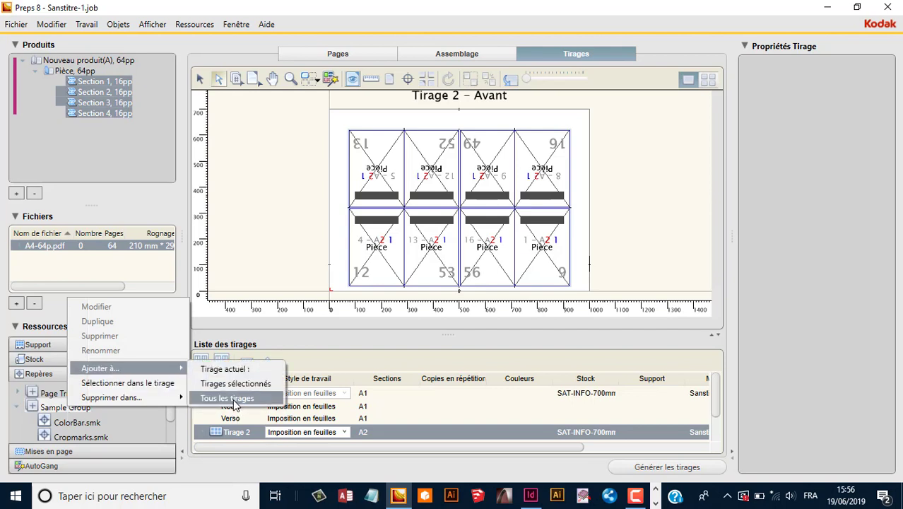
click(227, 398)
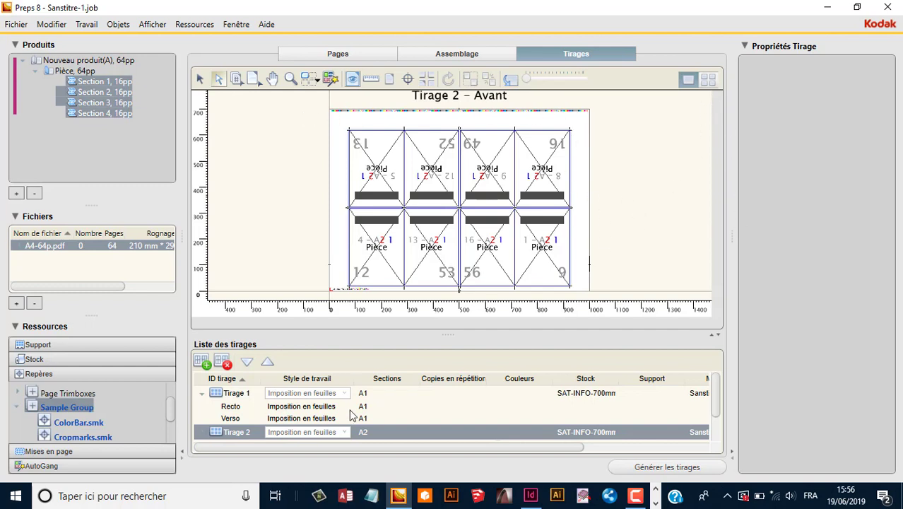
Examine the front layouts of Tirage 1 and Tirage 3 with their added marks.
click(233, 395)
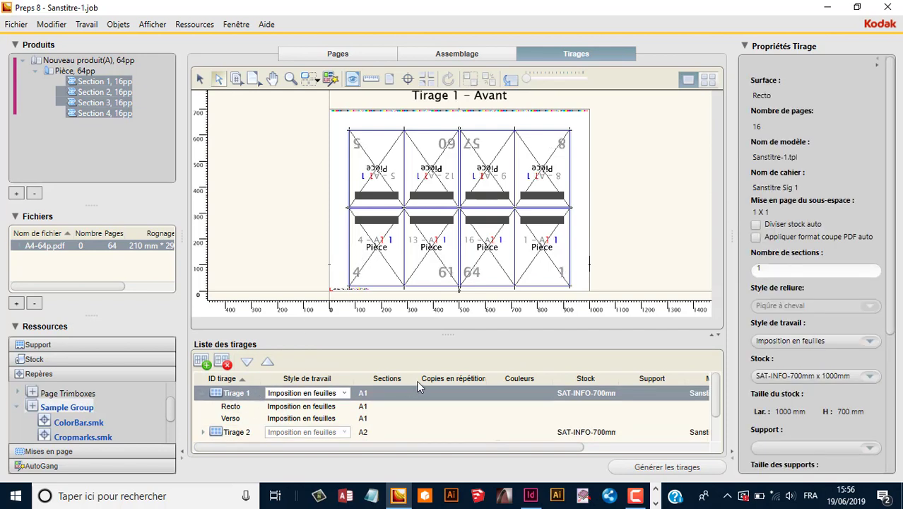
scroll(281, 423, down, 1)
click(255, 419)
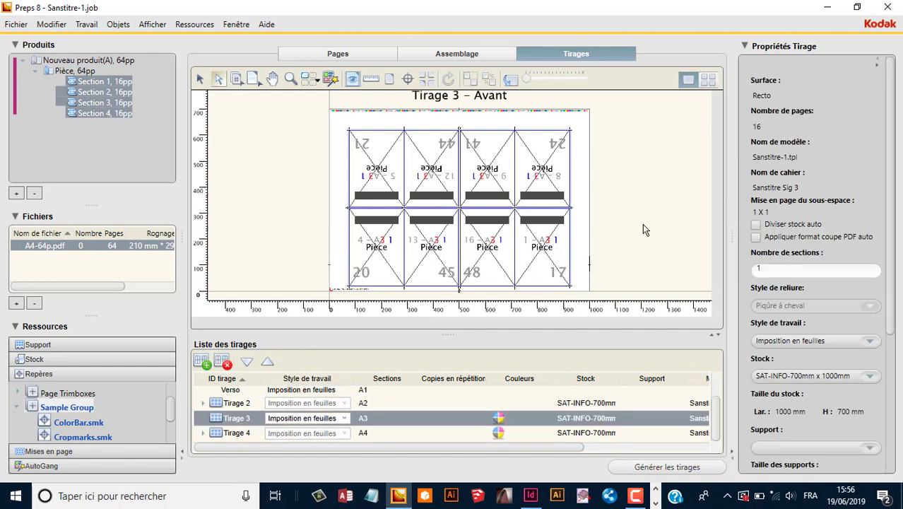